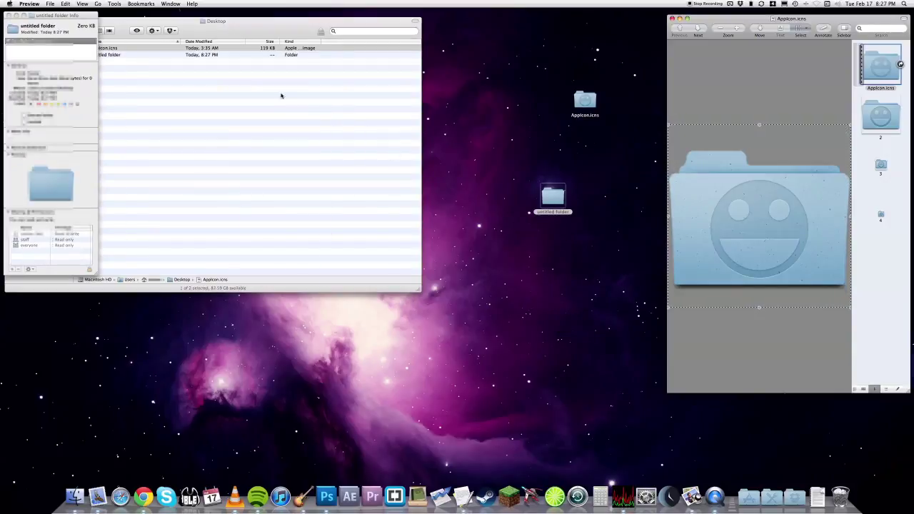
# Copy the smiley folder image from the opened AppIcon.icns and paste it as the untitled folder's icon in its Info window
pyautogui.moveTo(91, 14); pyautogui.dragTo(517, 76)
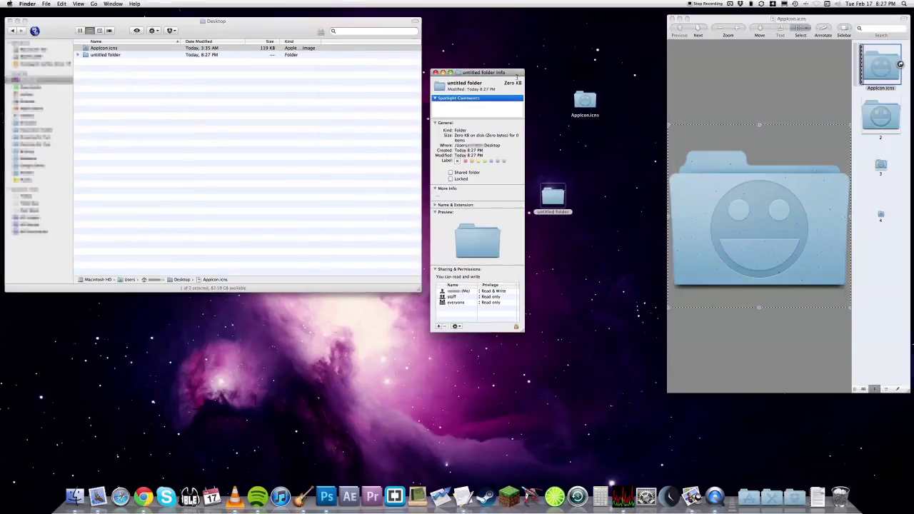
pyautogui.click(725, 200)
pyautogui.click(65, 4)
pyautogui.click(67, 8)
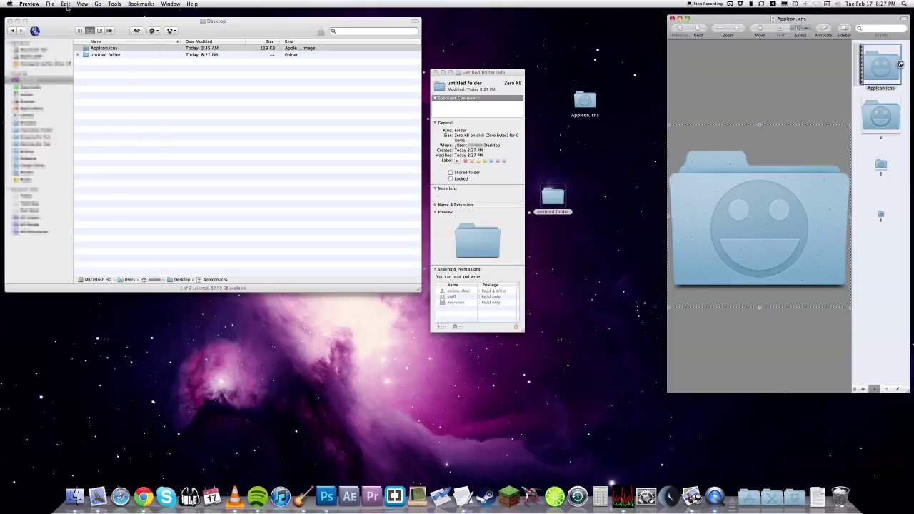
pyautogui.click(68, 9)
pyautogui.press('Escape')
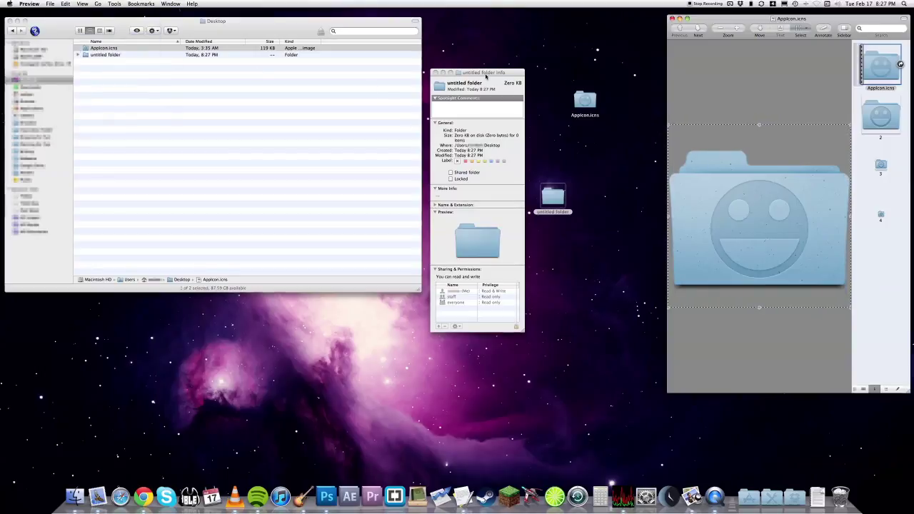
pyautogui.click(469, 84)
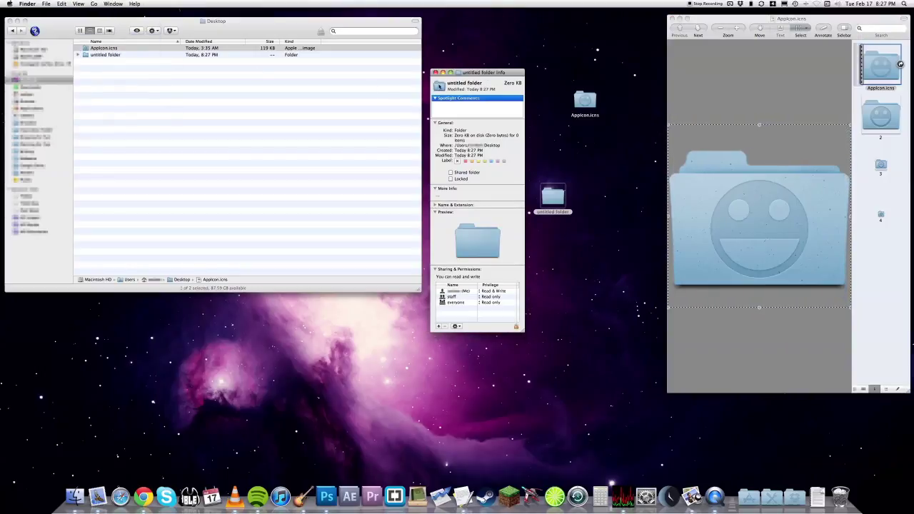
pyautogui.press('super+v')
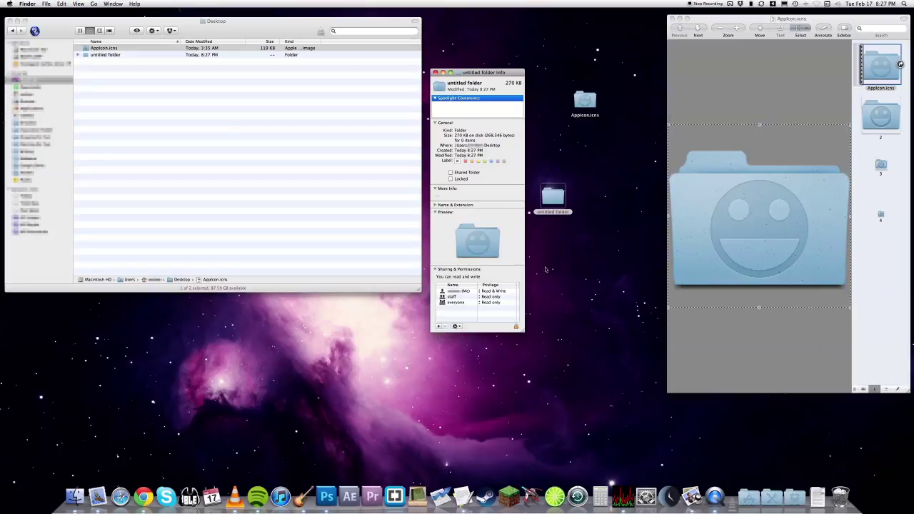
# Compare the icons of AppIcon.icns and untitled folder in the Desktop window's icon view, and return to list view
pyautogui.click(587, 104)
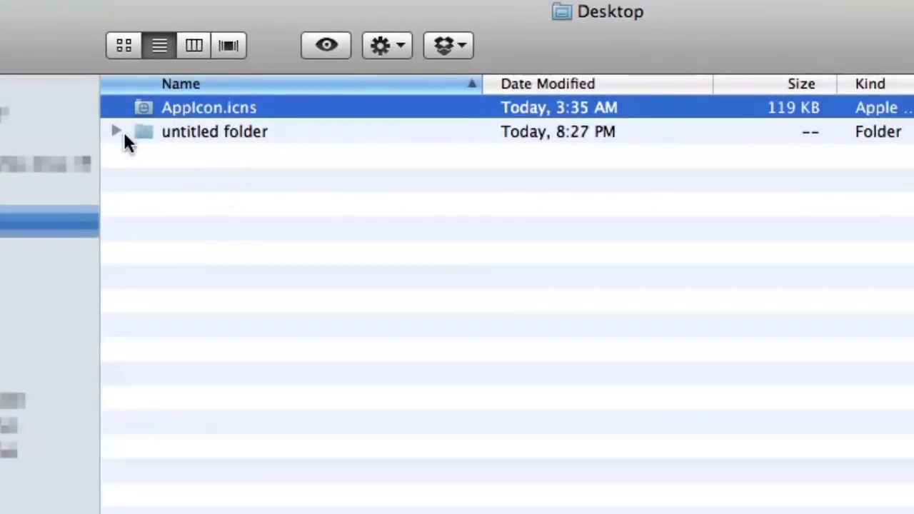
pyautogui.click(123, 43)
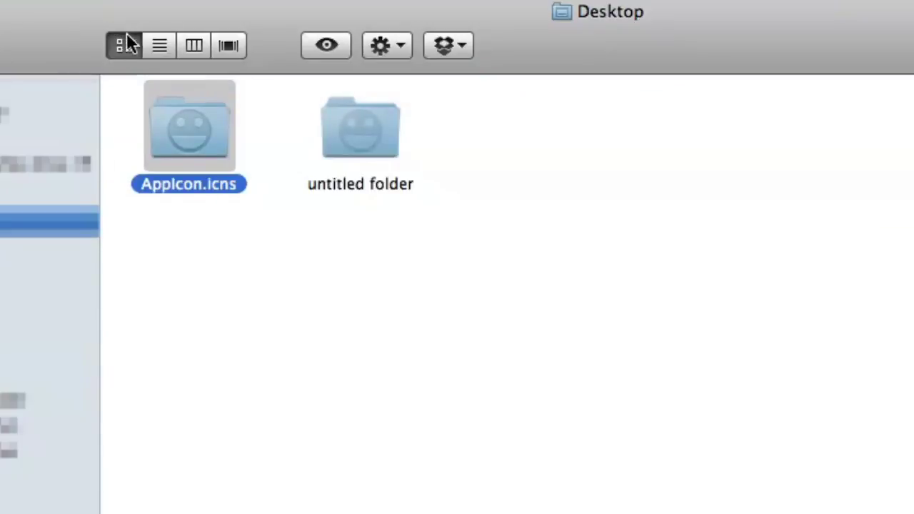
pyautogui.click(445, 239)
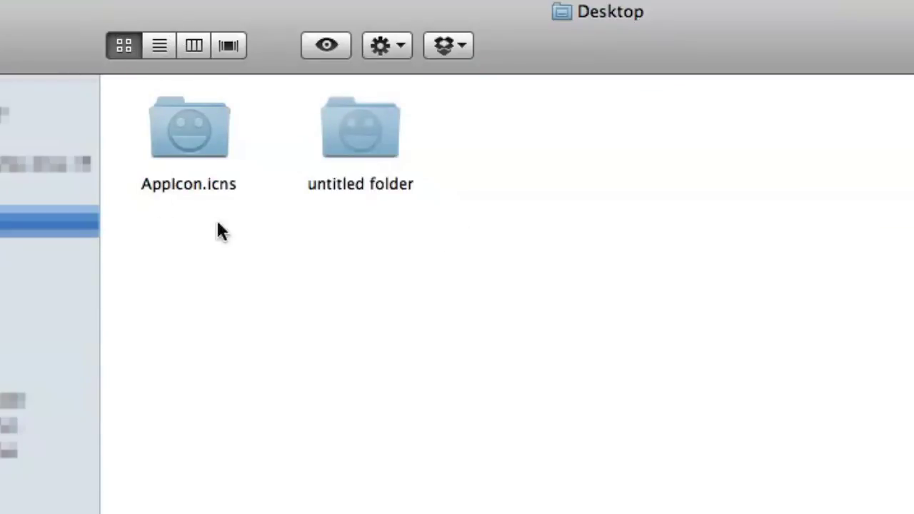
pyautogui.click(158, 45)
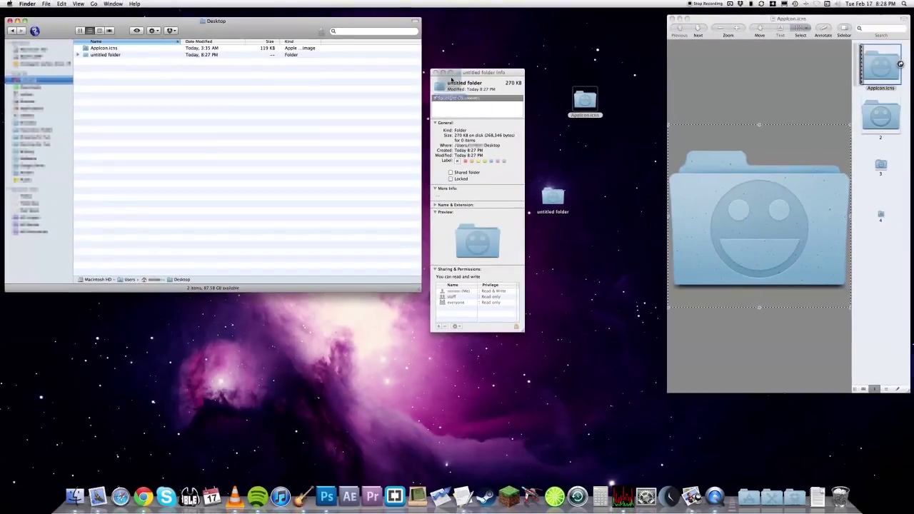
# Apply the AppIcon.icns file as the untitled folder's icon in its Info window, and reposition the folder and that window
pyautogui.moveTo(451, 80); pyautogui.dragTo(439, 88)
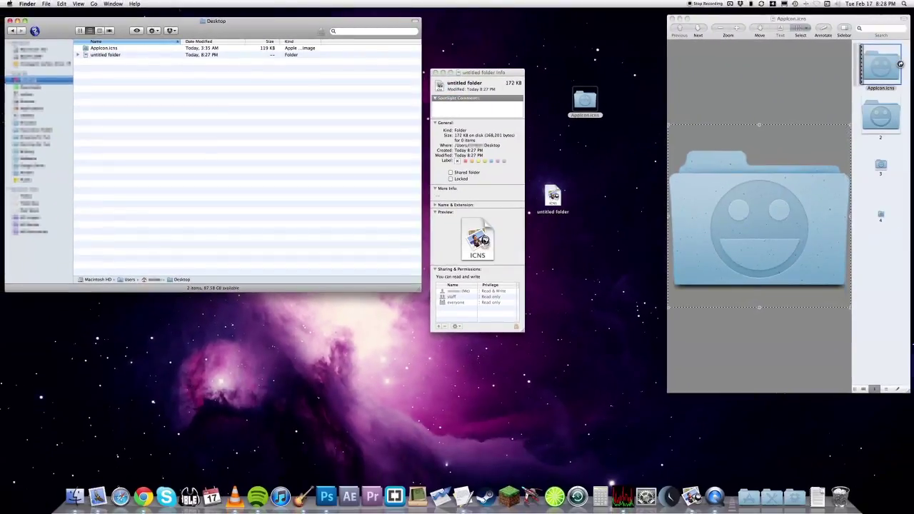
pyautogui.moveTo(554, 199); pyautogui.dragTo(597, 202)
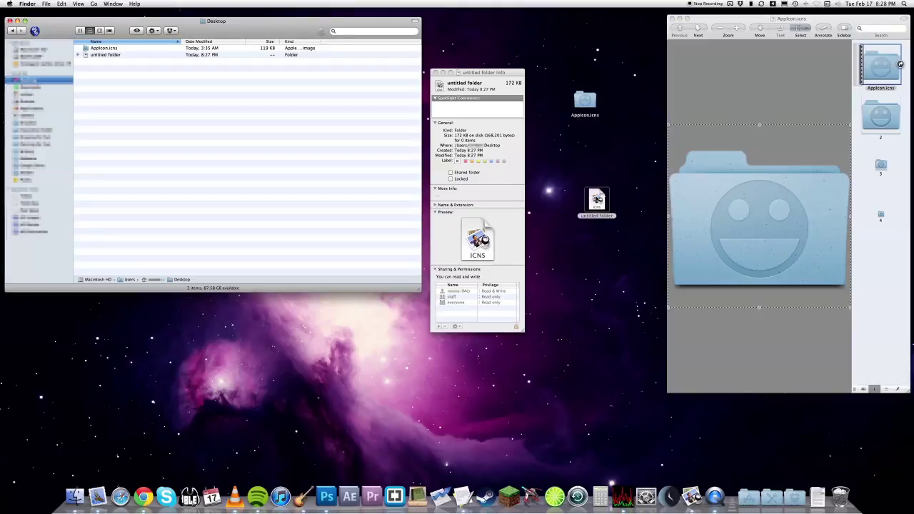
pyautogui.click(601, 251)
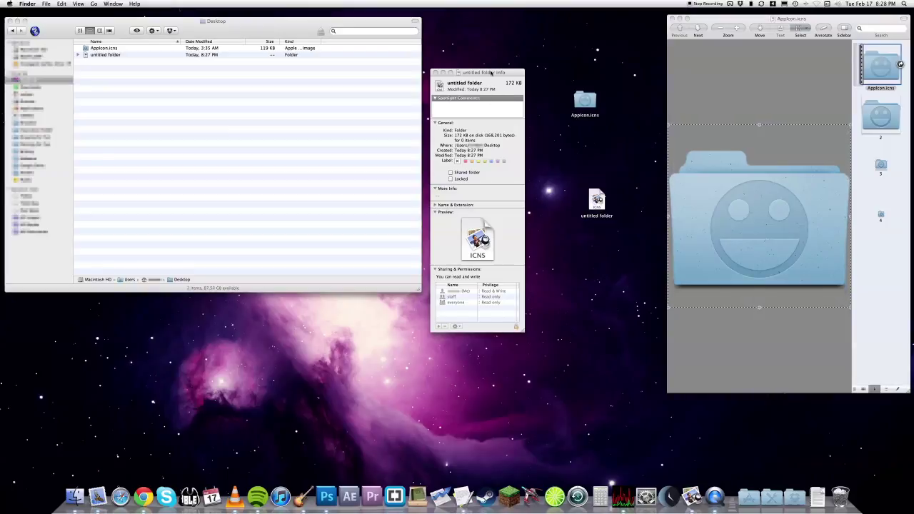
pyautogui.moveTo(491, 72); pyautogui.dragTo(489, 26)
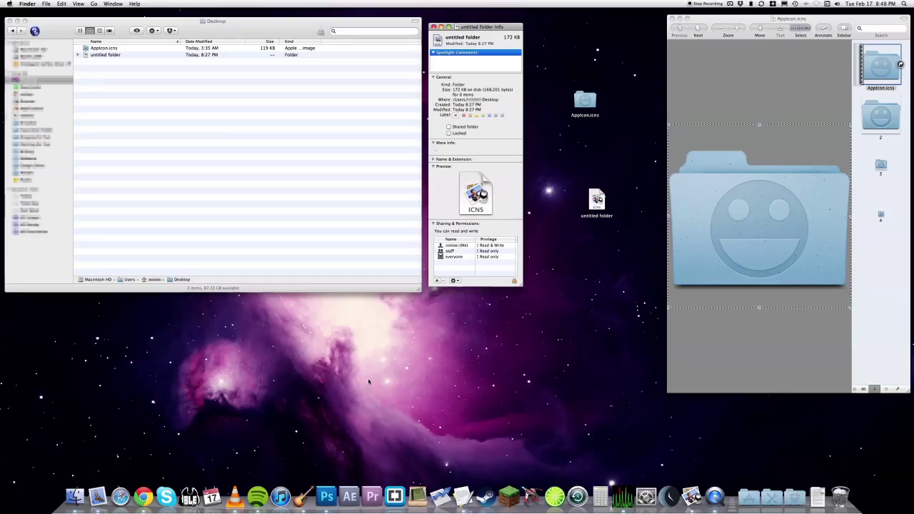
# Create a new folder on the desktop named whateveryouwant.app and accept adding the .app extension
pyautogui.rightClick(580, 302)
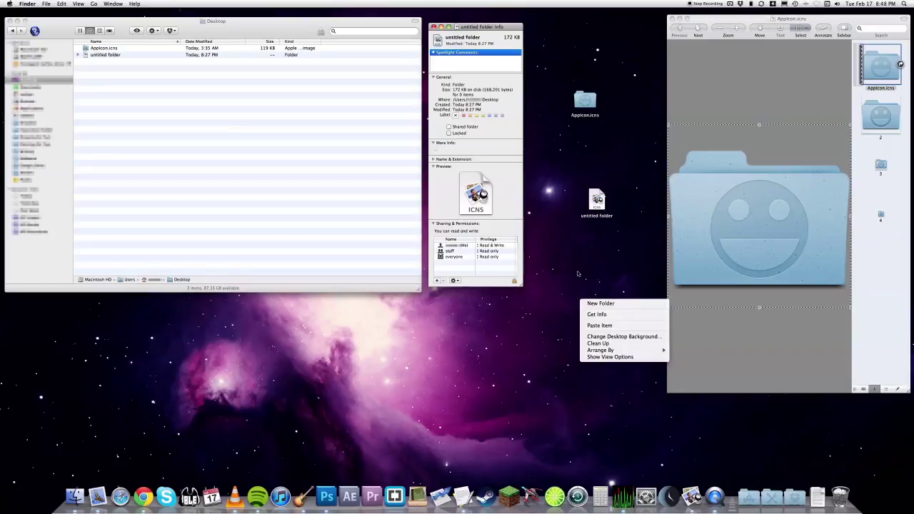
pyautogui.click(559, 335)
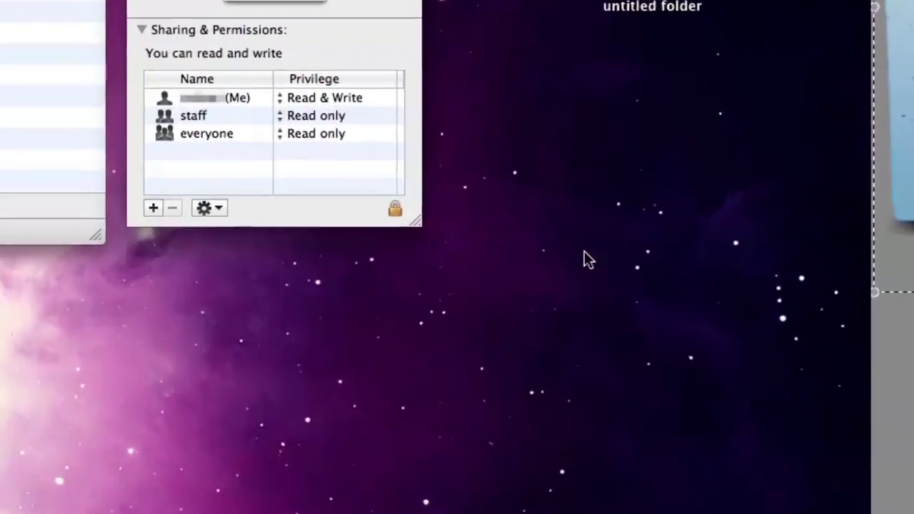
pyautogui.rightClick(576, 293)
pyautogui.click(627, 255)
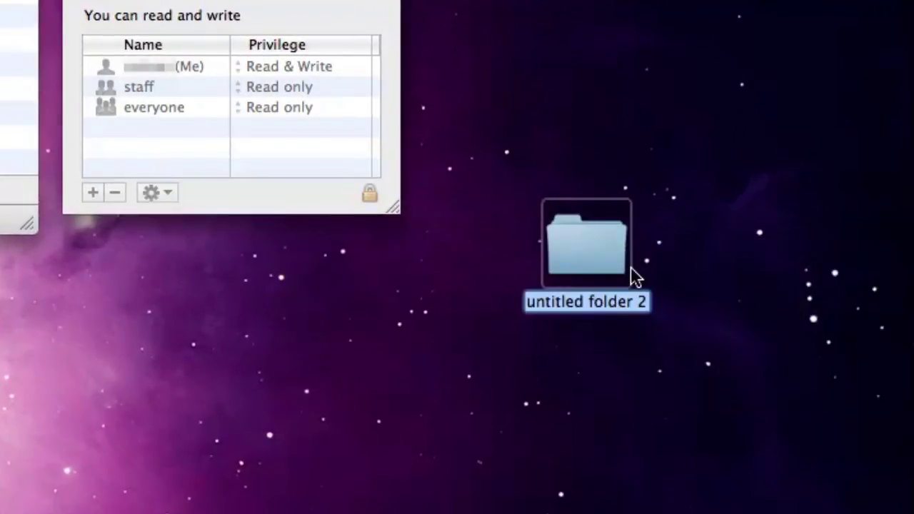
pyautogui.write('whateveryouwant')
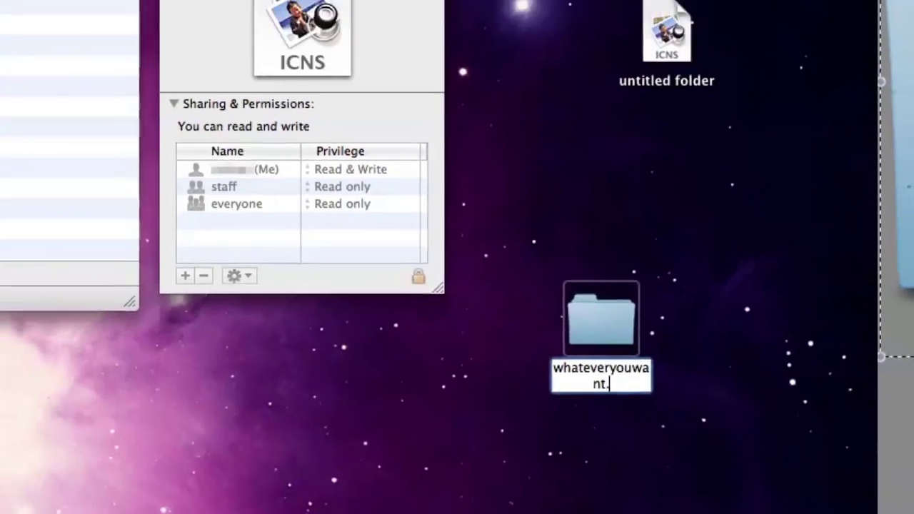
pyautogui.write('.app')
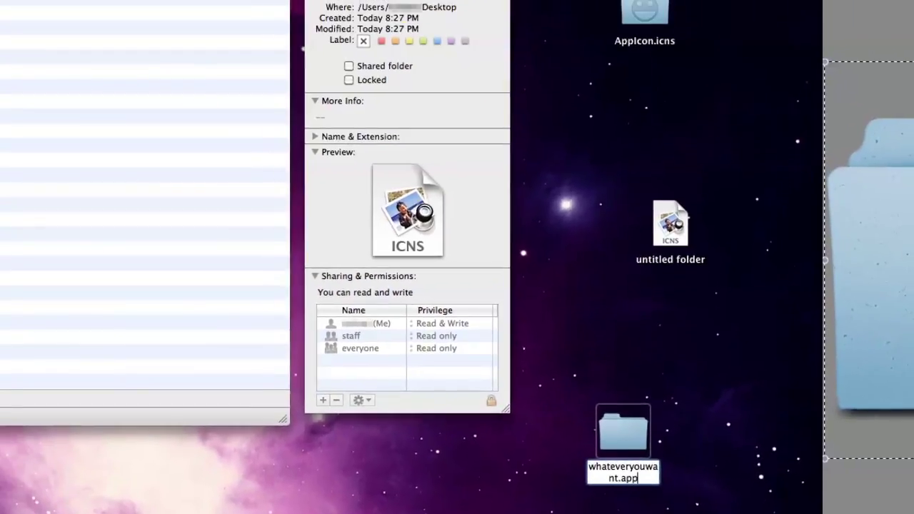
pyautogui.press('Return')
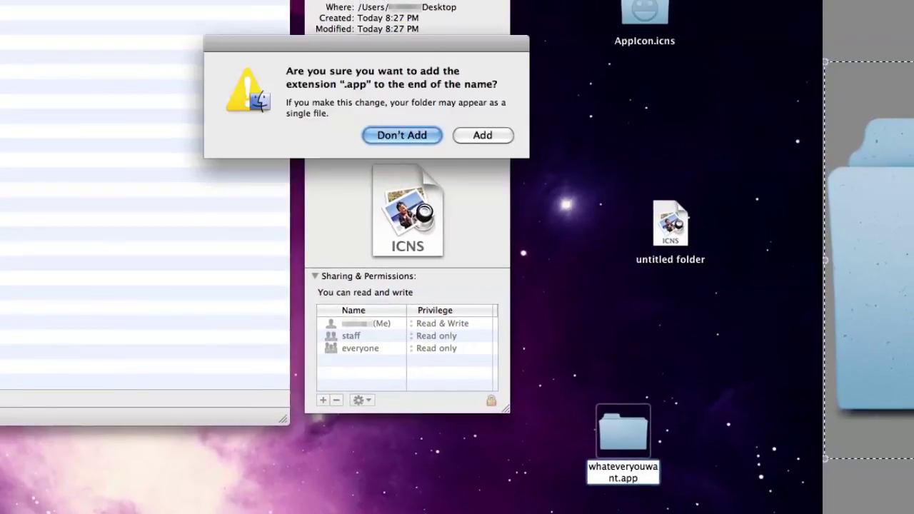
pyautogui.click(490, 136)
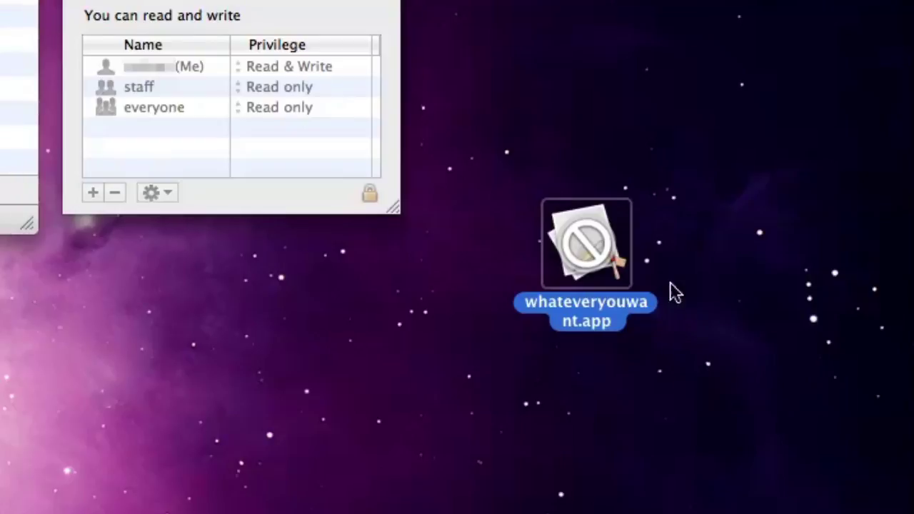
# Show the package contents of whateveryouwant.app and create a folder named Contents inside it
pyautogui.rightClick(604, 243)
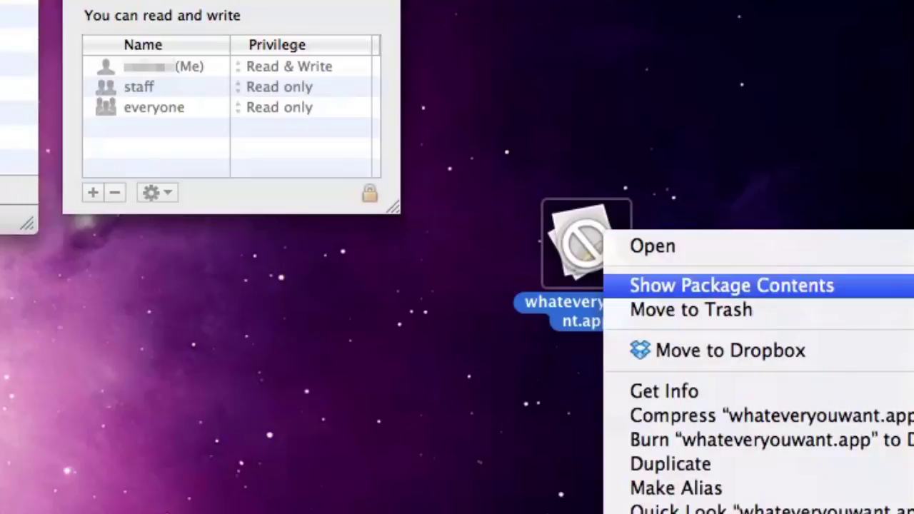
pyautogui.click(721, 285)
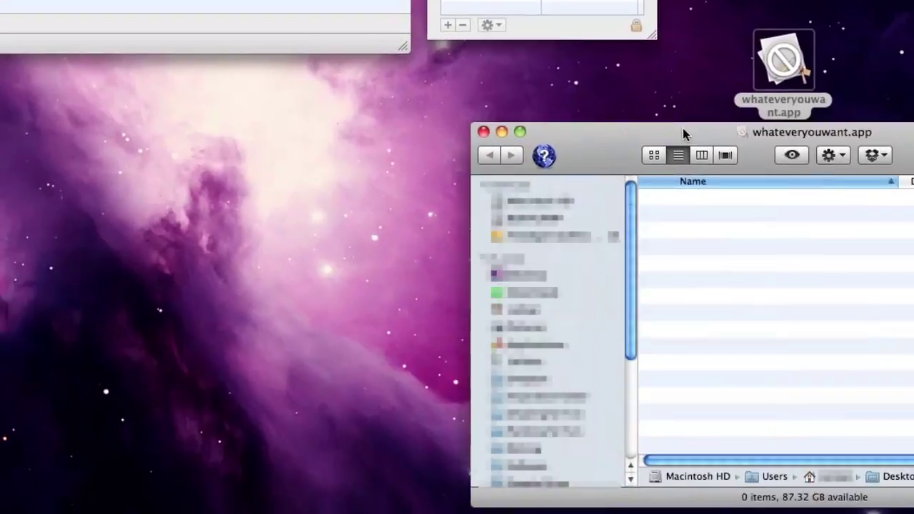
pyautogui.moveTo(683, 128); pyautogui.dragTo(224, 108)
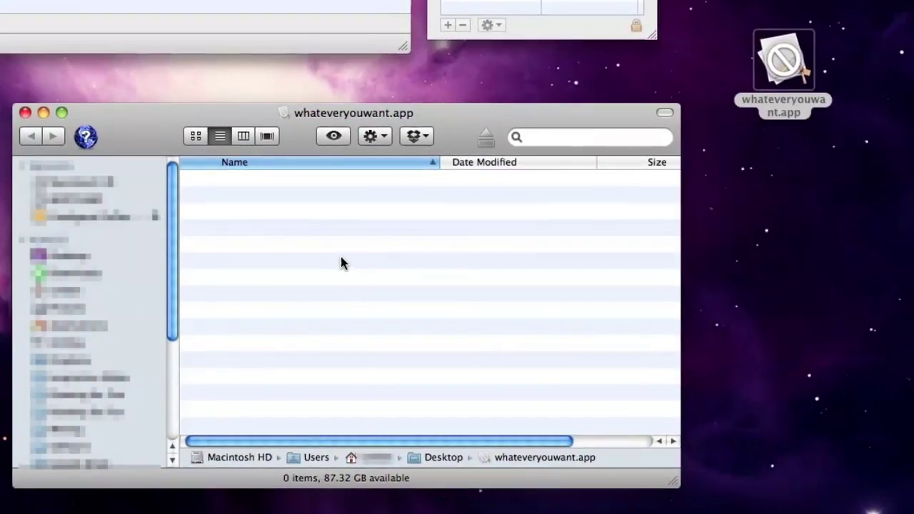
pyautogui.rightClick(274, 227)
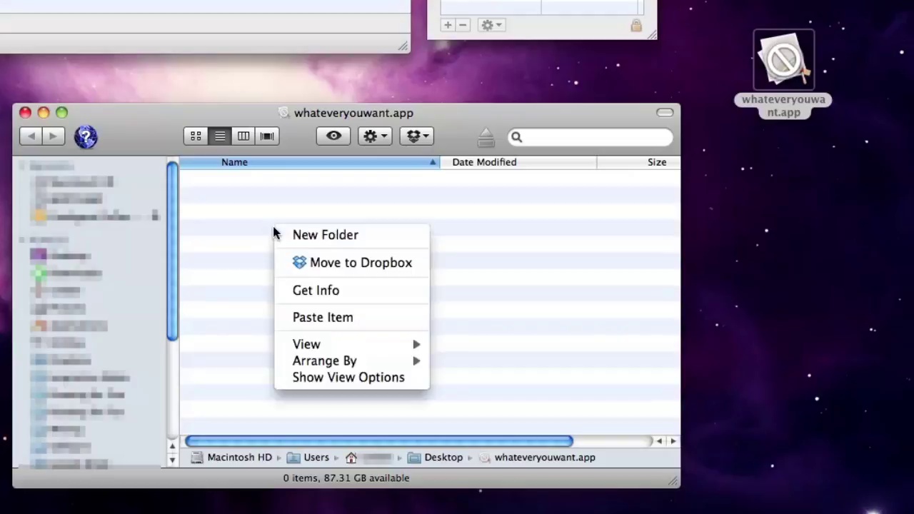
pyautogui.click(378, 241)
pyautogui.write('Contents')
pyautogui.press('Return')
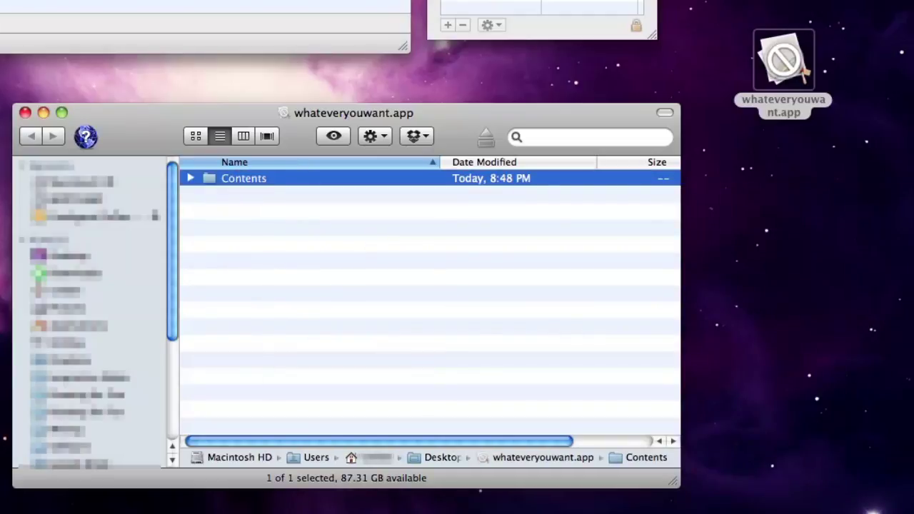
# Create a second folder named Resources in the whateveryouwant.app package
pyautogui.rightClick(359, 248)
pyautogui.click(379, 258)
pyautogui.write('Res')
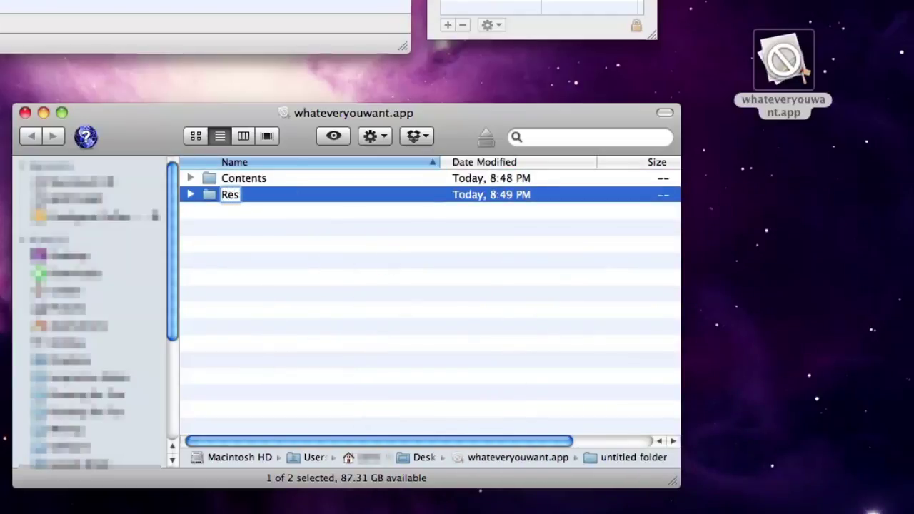
pyautogui.write('ources')
pyautogui.press('Return')
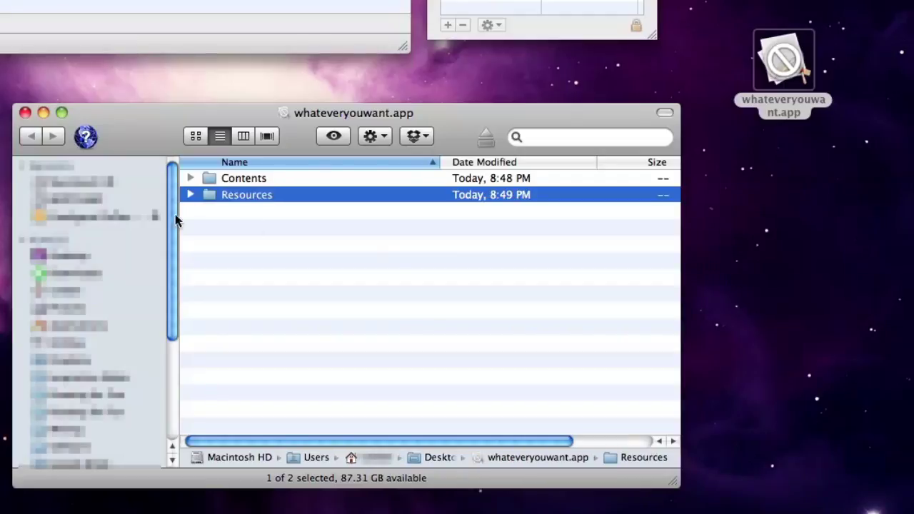
# Move the Resources folder into Contents and copy AppIcon.icns from the desktop into Resources, expanding both folders
pyautogui.moveTo(213, 197); pyautogui.dragTo(211, 183)
pyautogui.click(189, 178)
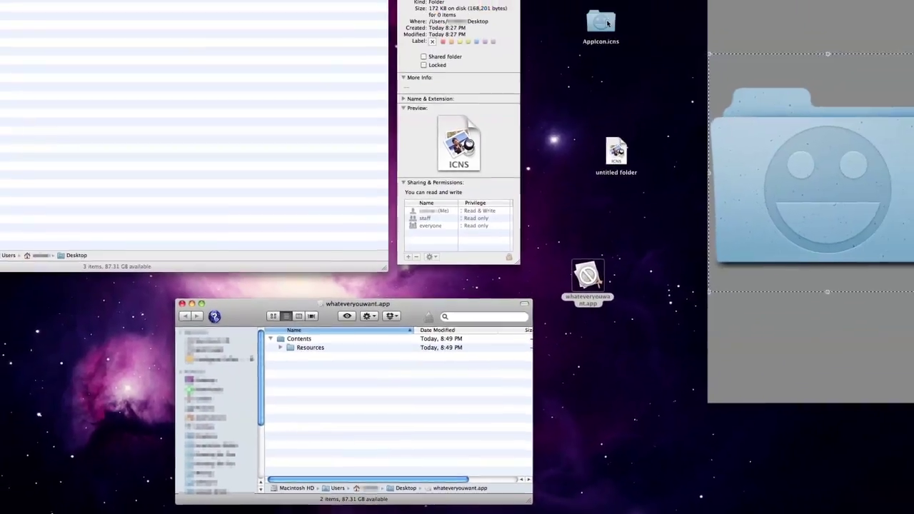
pyautogui.moveTo(607, 24); pyautogui.dragTo(305, 350)
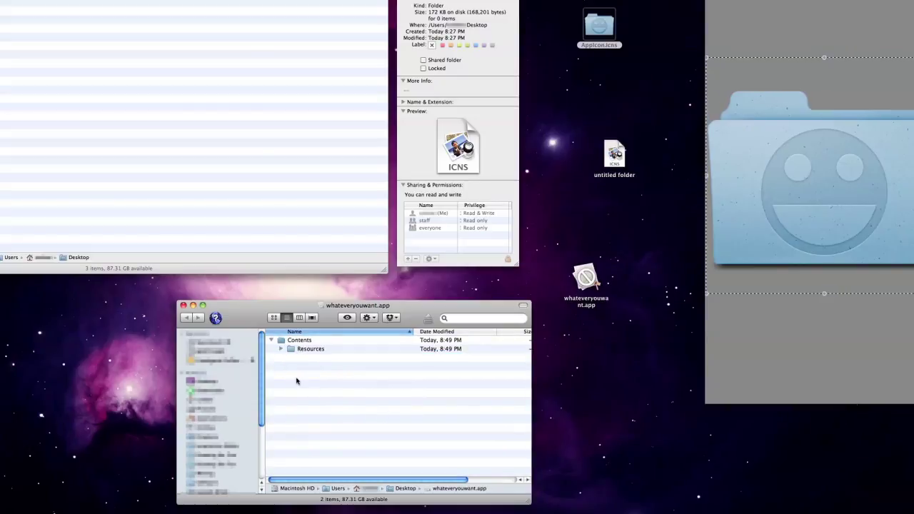
pyautogui.click(281, 349)
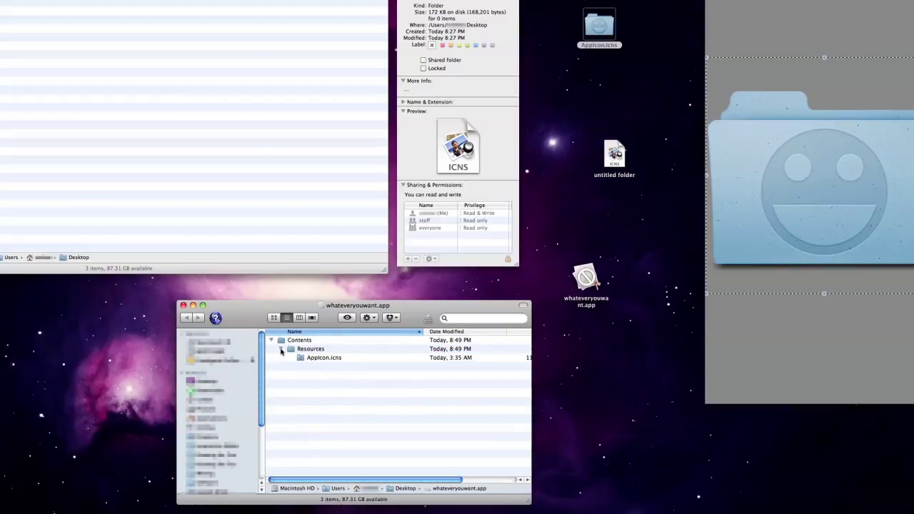
# Browse through Contents and Resources in icon view to inspect the package structure, and return to the package's list view
pyautogui.press('super+1')
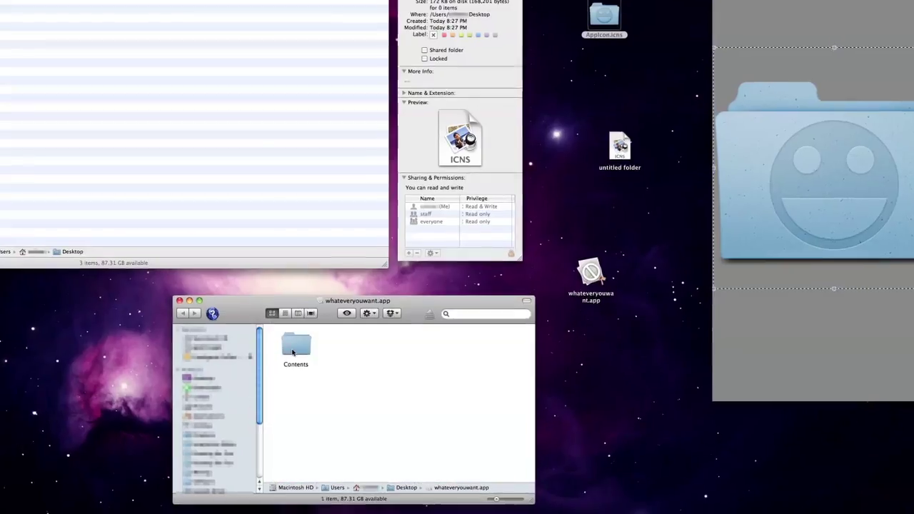
pyautogui.doubleClick(292, 352)
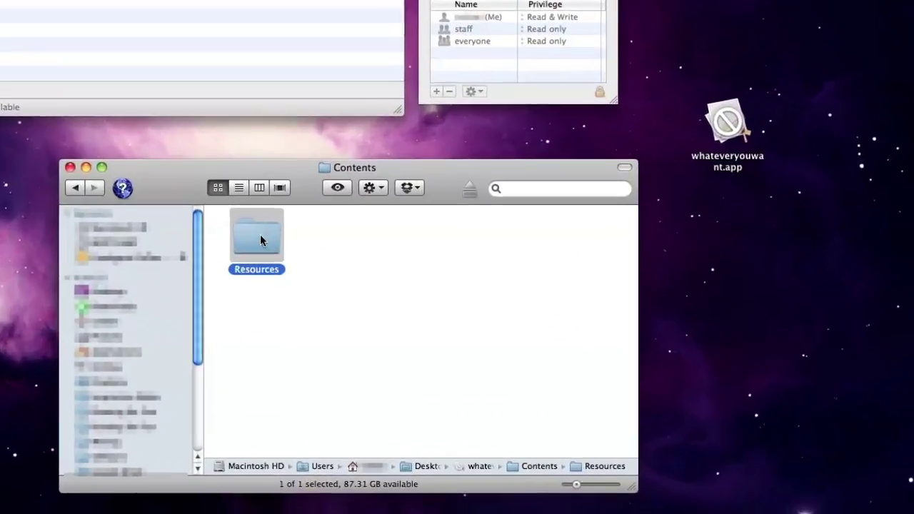
pyautogui.doubleClick(299, 348)
pyautogui.click(184, 313)
pyautogui.click(33, 136)
pyautogui.click(220, 136)
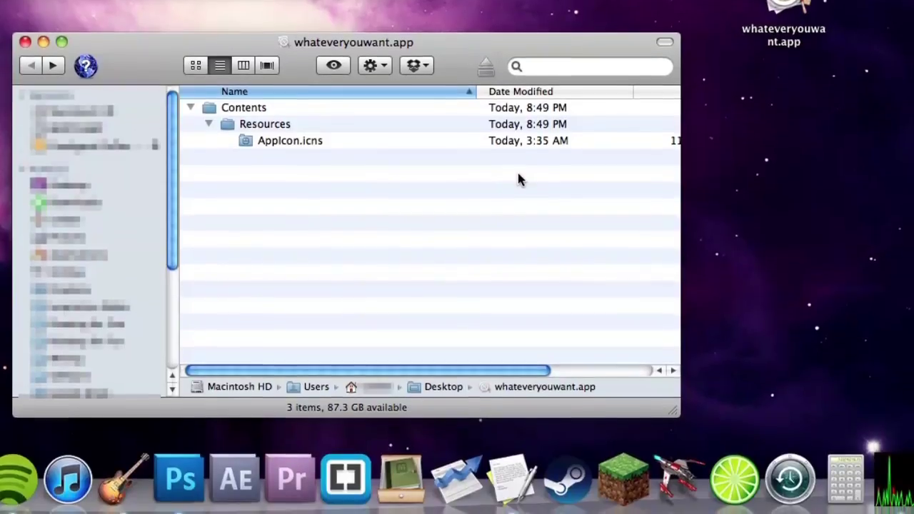
# Switch to TextEdit with a new untitled document and convert the document to rich text
pyautogui.rightClick(512, 477)
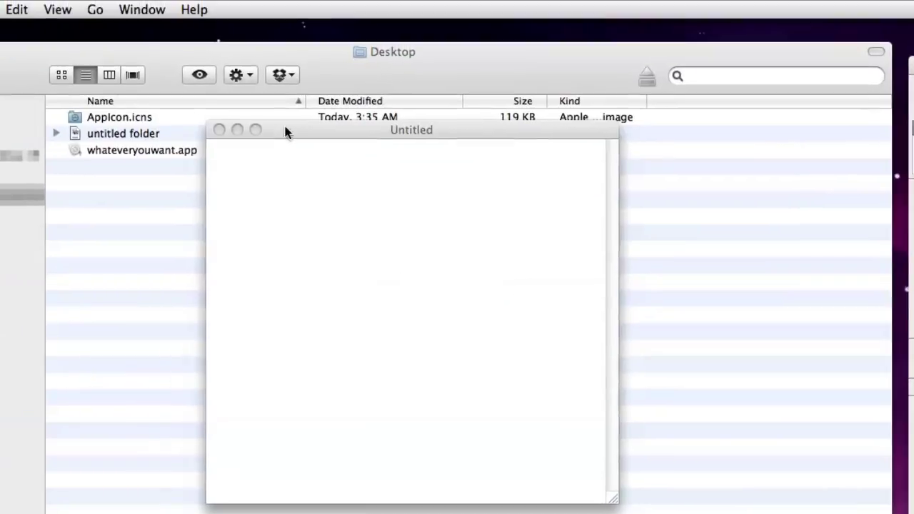
pyautogui.click(285, 130)
pyautogui.click(76, 9)
pyautogui.click(104, 73)
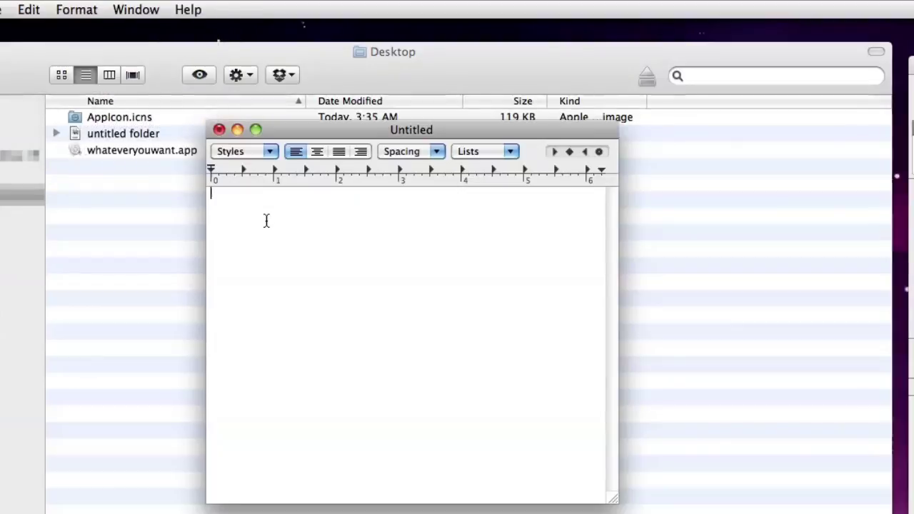
# Convert the TextEdit document to plain text and replace its sample text "NO NO NO" with "YES YES YES"
pyautogui.write('NO NO NO')
pyautogui.click(76, 10)
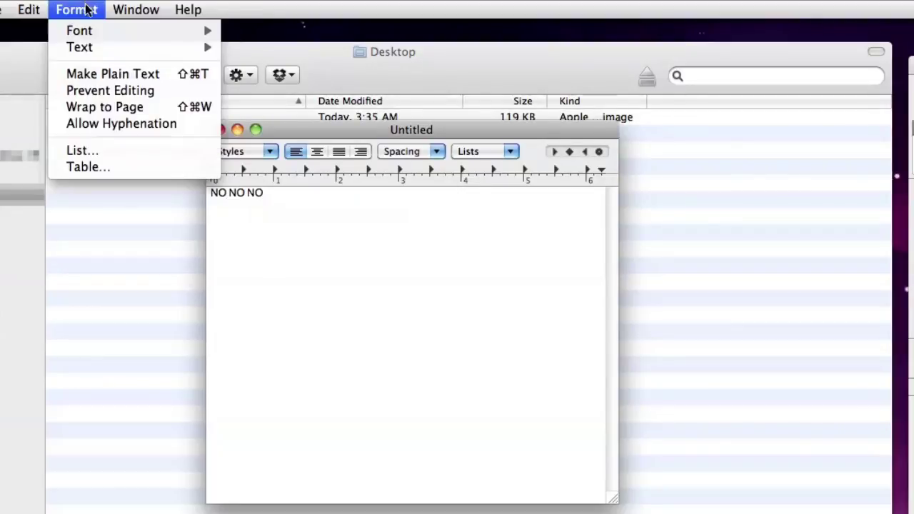
pyautogui.click(93, 75)
pyautogui.press('super+a')
pyautogui.write('YES YES')
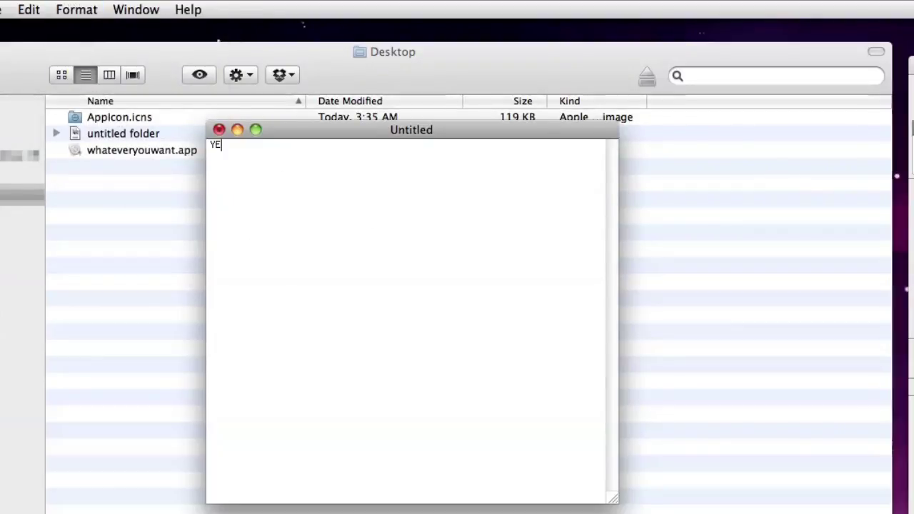
pyautogui.write(' YES')
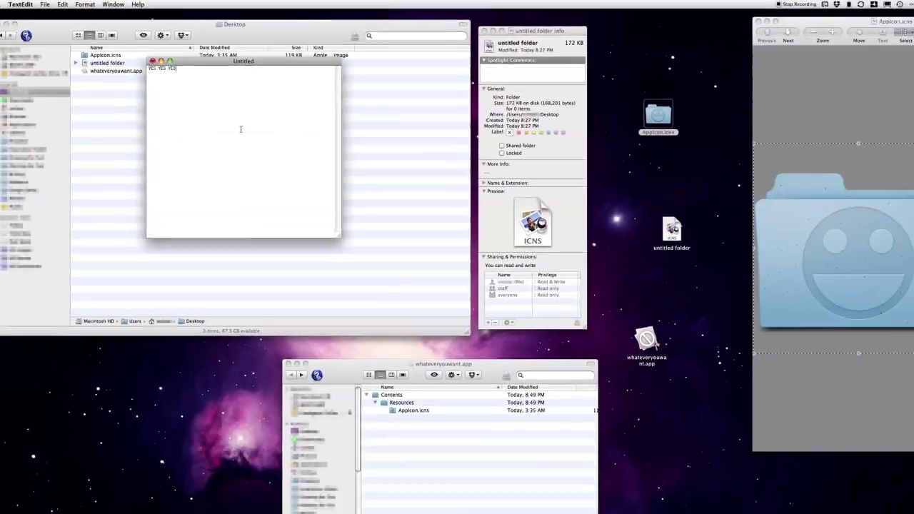
# Replace the sample text with the XML 1.0 UTF-8 declaration, the Apple PLIST 1.0 DOCTYPE and the opening plist version="1.0" tag
pyautogui.press('super+a')
pyautogui.press('BackSpace')
pyautogui.moveTo(182, 55); pyautogui.dragTo(589, 318)
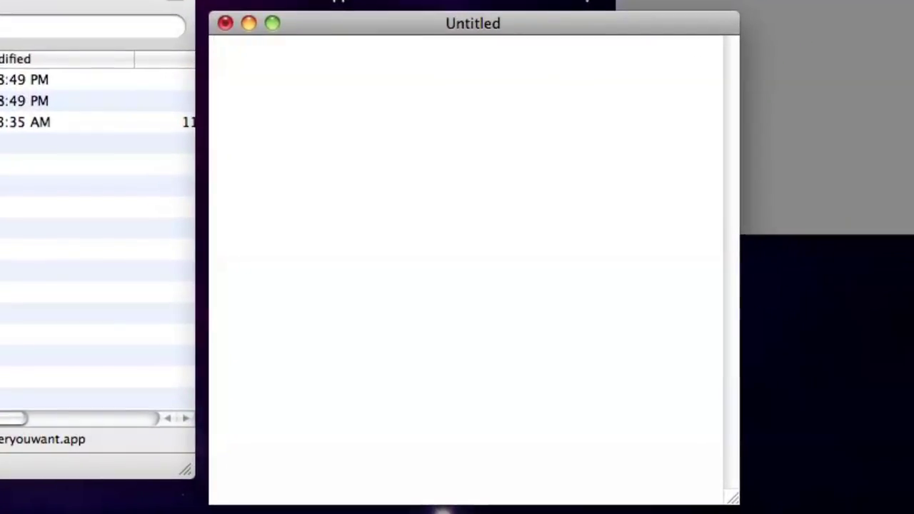
pyautogui.write('<?xml version="1.0" encoding="UTF-8"?> <!DOCTYPE plist PUBLIC "-//Apple//DTD PLIST 1.0//EN" "http://www.apple.com/DTDs/PropertyList-1.0.dtd">')
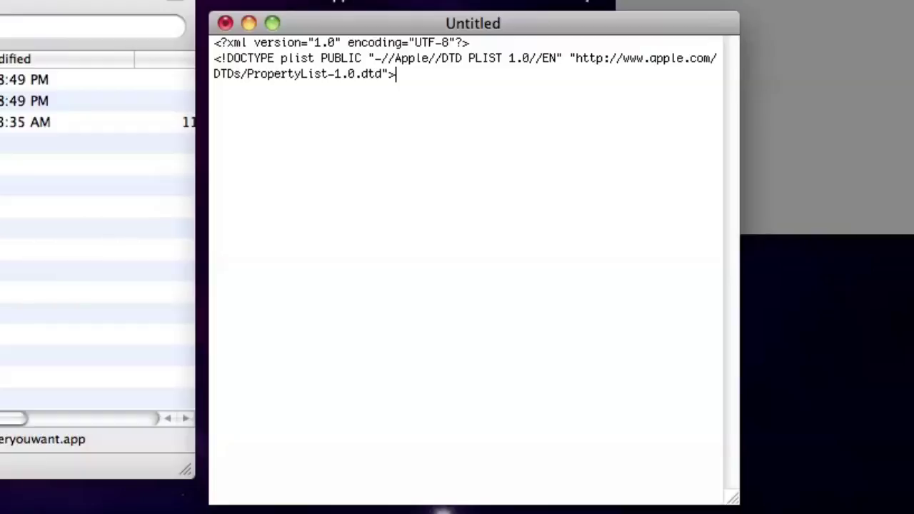
pyautogui.write('<plist version="1.0">')
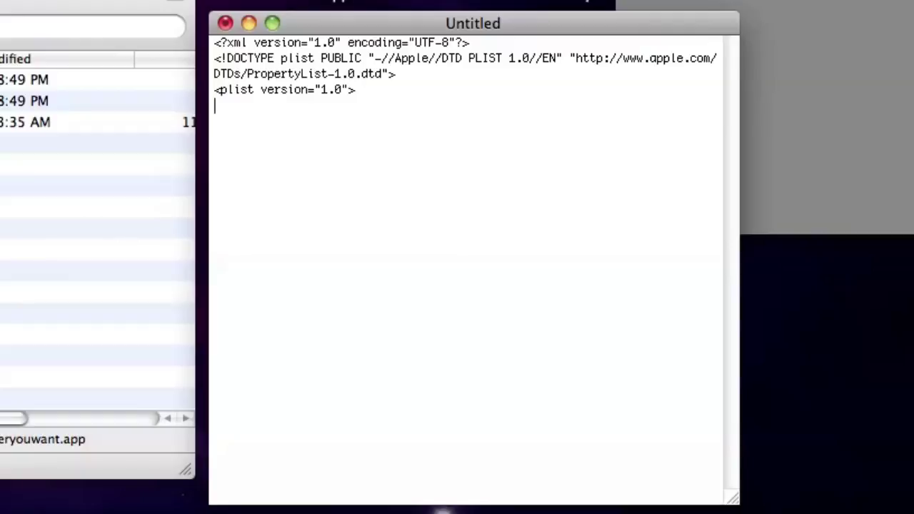
# Add a dict containing the key CFBundleIconFile with the string AppIcon, and close the dict and plist tags
pyautogui.write('<dict>')
pyautogui.write('<key>CFBundleIconFile</key>')
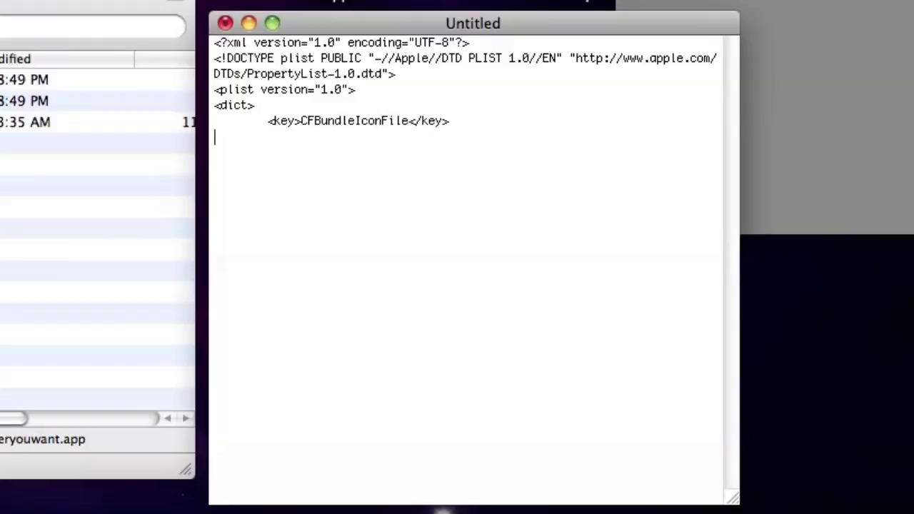
pyautogui.write('<string>AppIcon</string>')
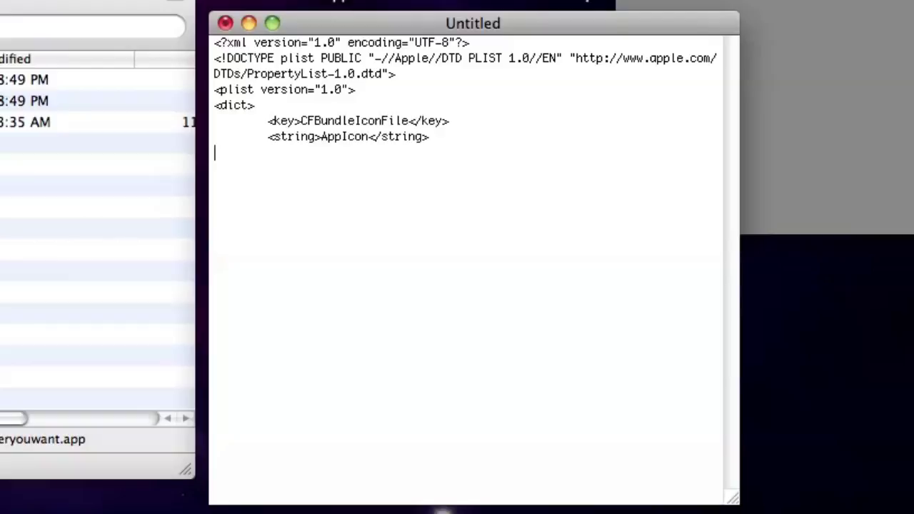
pyautogui.write('</dict>')
pyautogui.write('</plist>')
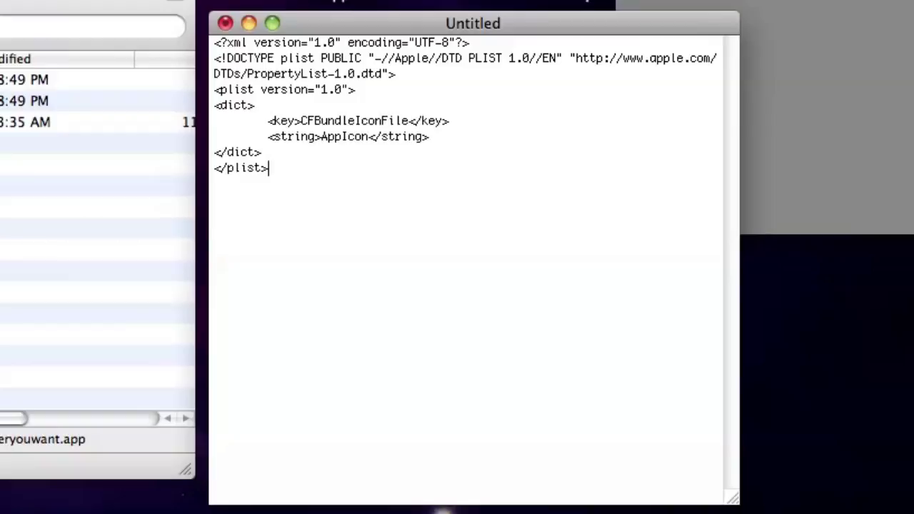
# Save the document to the desktop and rename the saved file info.plist, accepting the extension change
pyautogui.press('super+s')
pyautogui.press('Return')
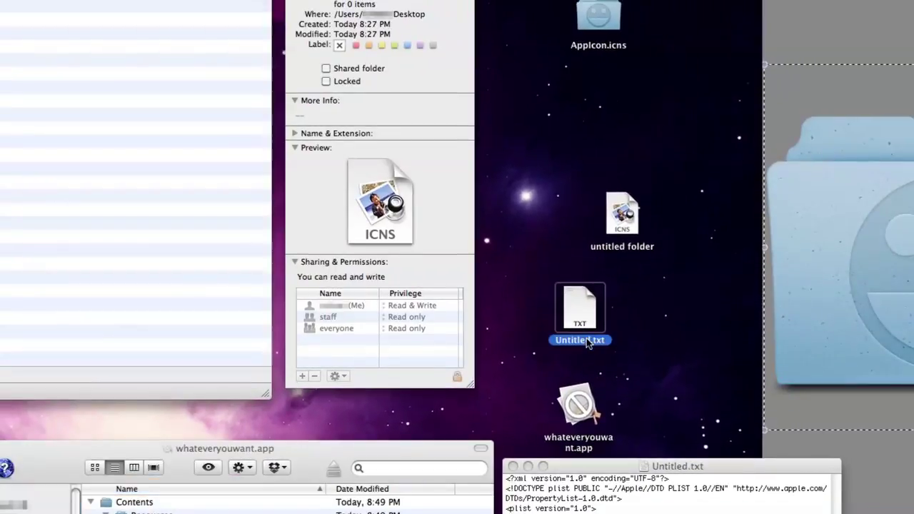
pyautogui.press('Return')
pyautogui.write('info.plis')
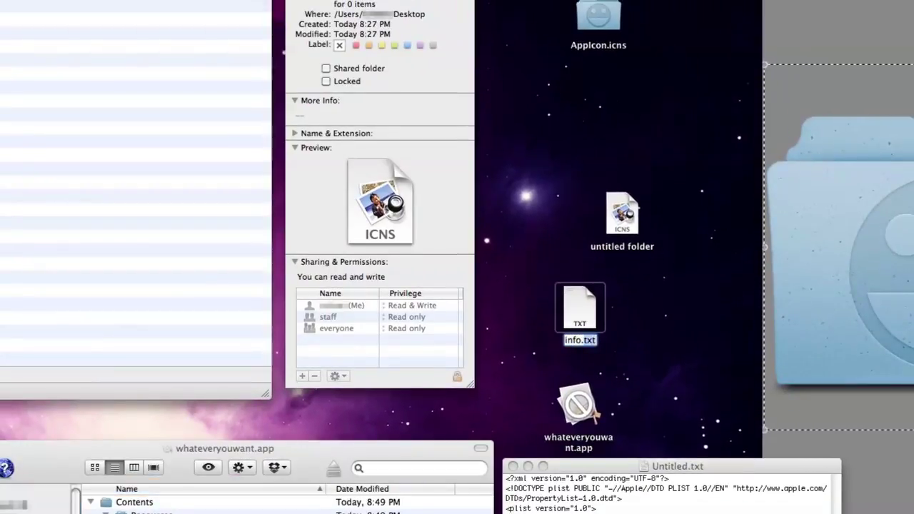
pyautogui.write('t')
pyautogui.press('Return')
pyautogui.click(440, 128)
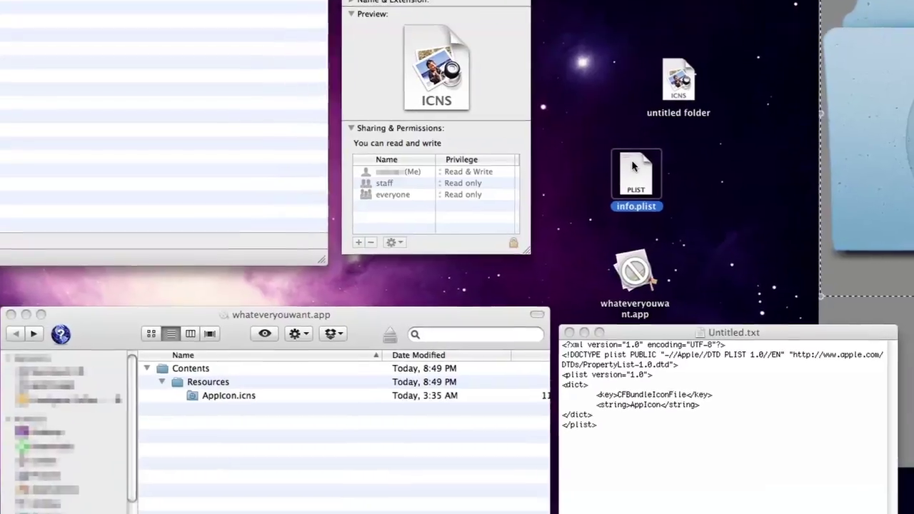
# Move info.plist into the package's Contents folder and check the folder structure in icon view, returning to the package root
pyautogui.moveTo(632, 165); pyautogui.dragTo(193, 368)
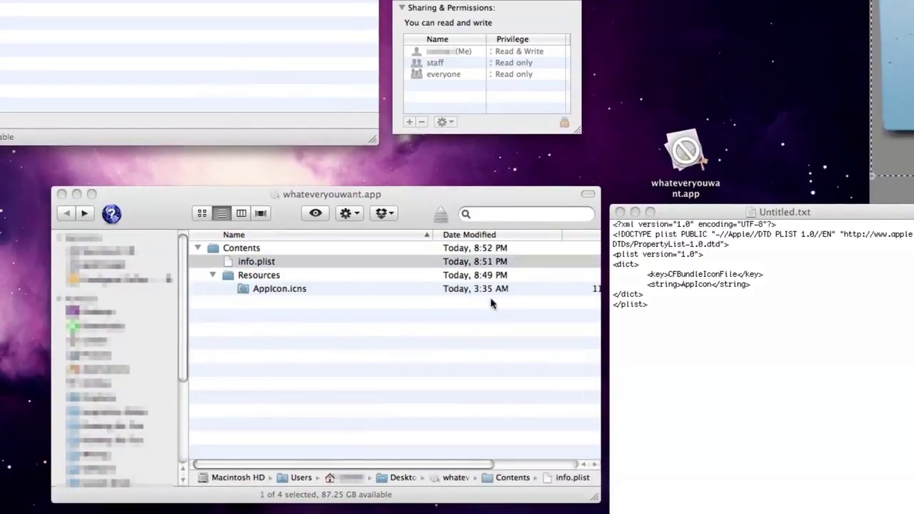
pyautogui.click(202, 213)
pyautogui.doubleClick(236, 264)
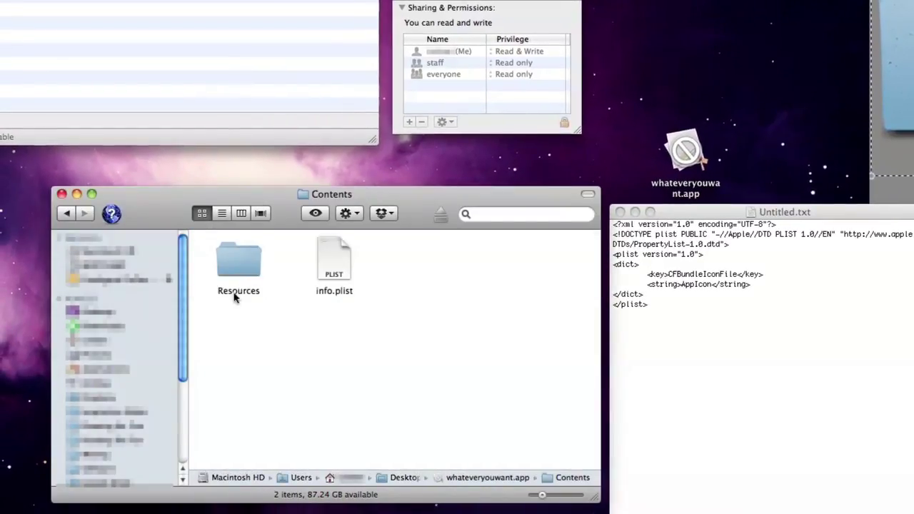
pyautogui.click(246, 290)
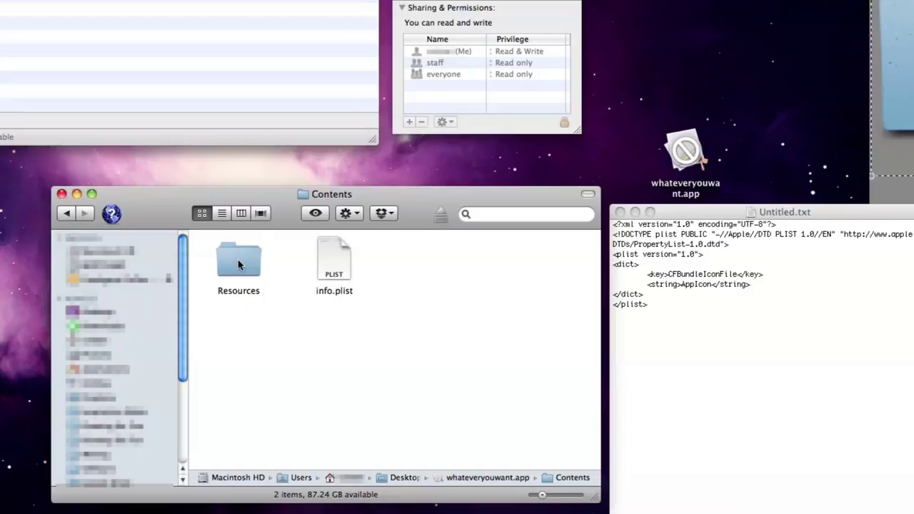
pyautogui.doubleClick(246, 289)
pyautogui.click(67, 214)
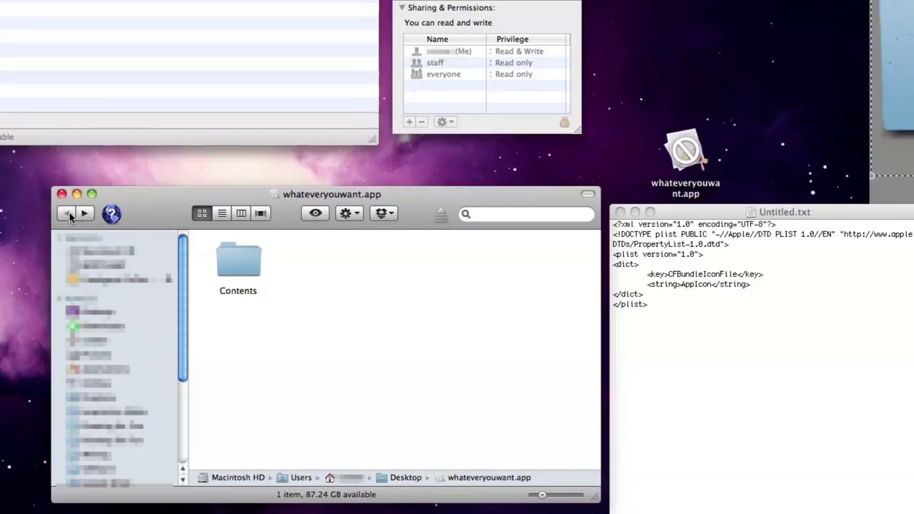
# Open the info for whateveryouwant.app and paste its custom icon onto the icon in the untitled folder's info window
pyautogui.rightClick(682, 150)
pyautogui.click(704, 238)
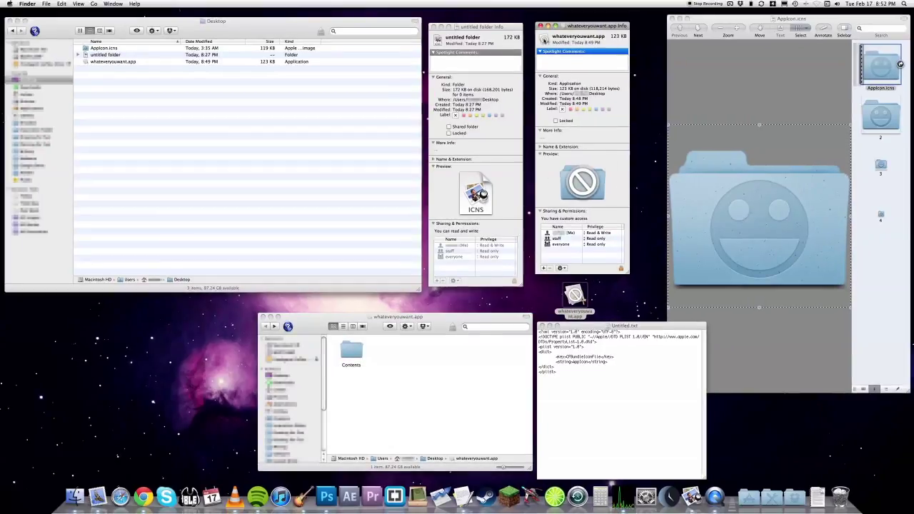
pyautogui.click(437, 40)
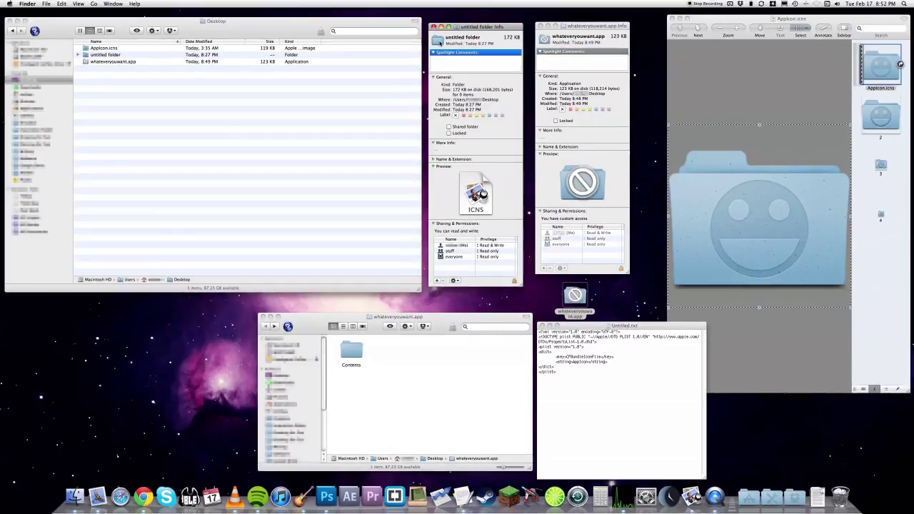
pyautogui.press('super+v')
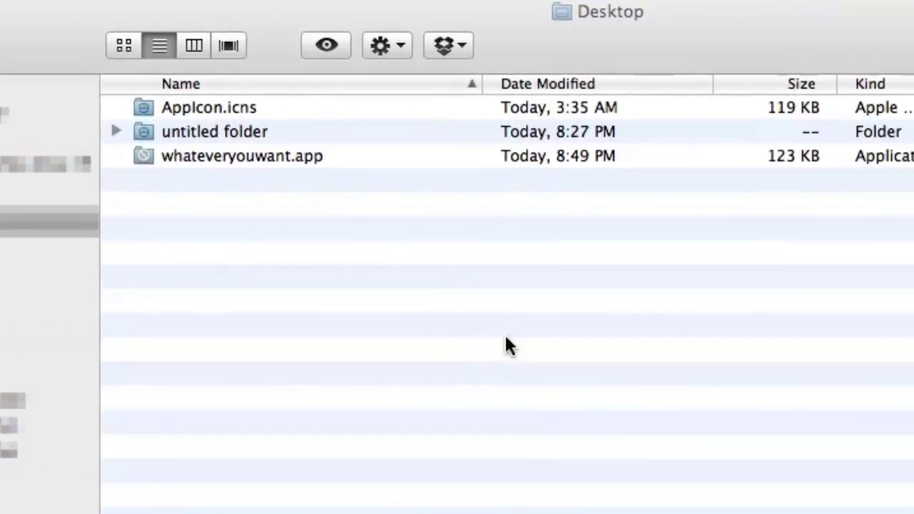
# Compare how the icons of the Desktop items look in icon view and list view
pyautogui.click(273, 245)
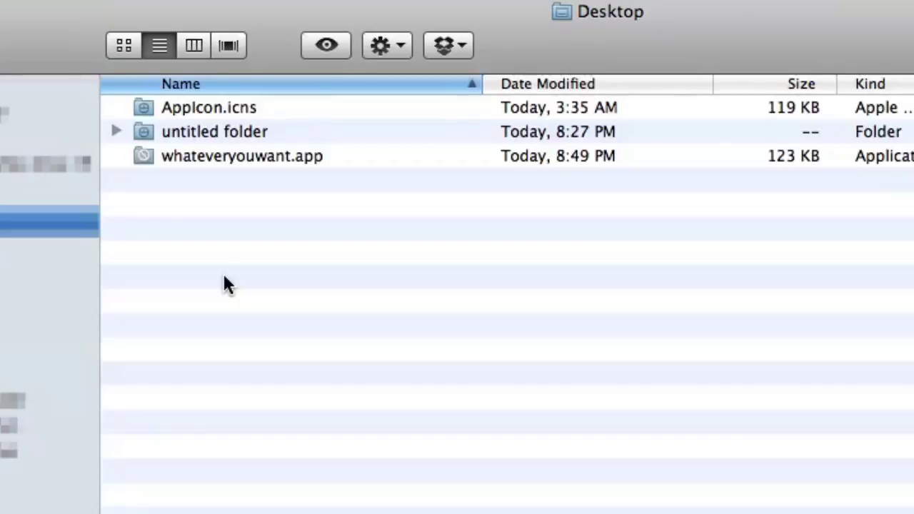
pyautogui.click(127, 49)
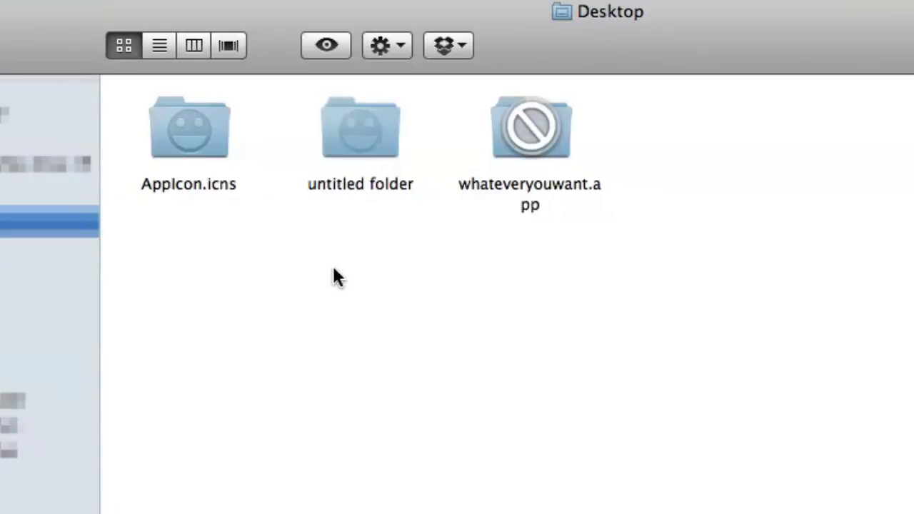
pyautogui.click(161, 48)
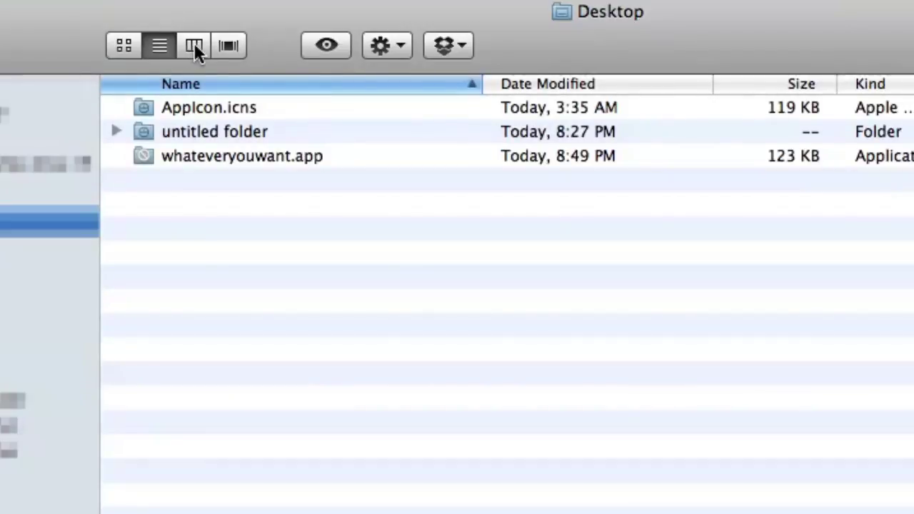
pyautogui.click(124, 45)
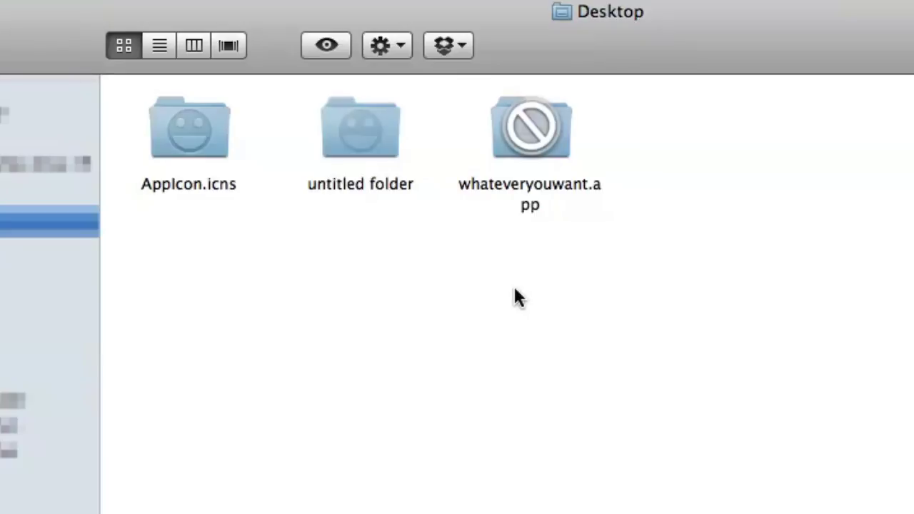
pyautogui.click(158, 47)
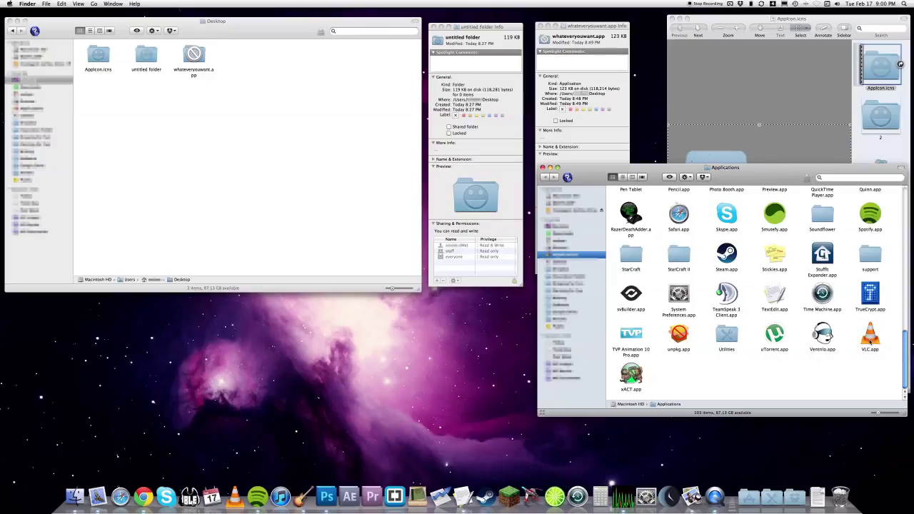
# Open the info for VLC.app in Applications, paste the custom folder icon over its icon and close the info window
pyautogui.rightClick(870, 341)
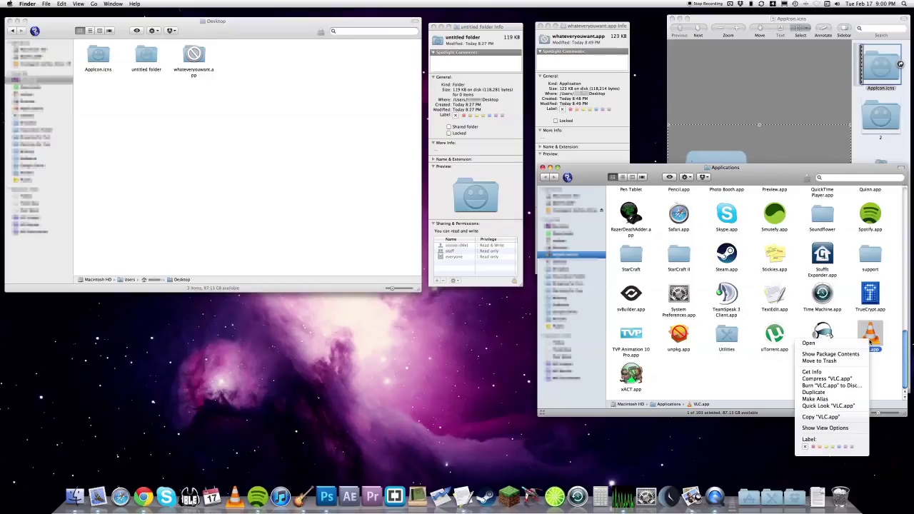
pyautogui.click(826, 380)
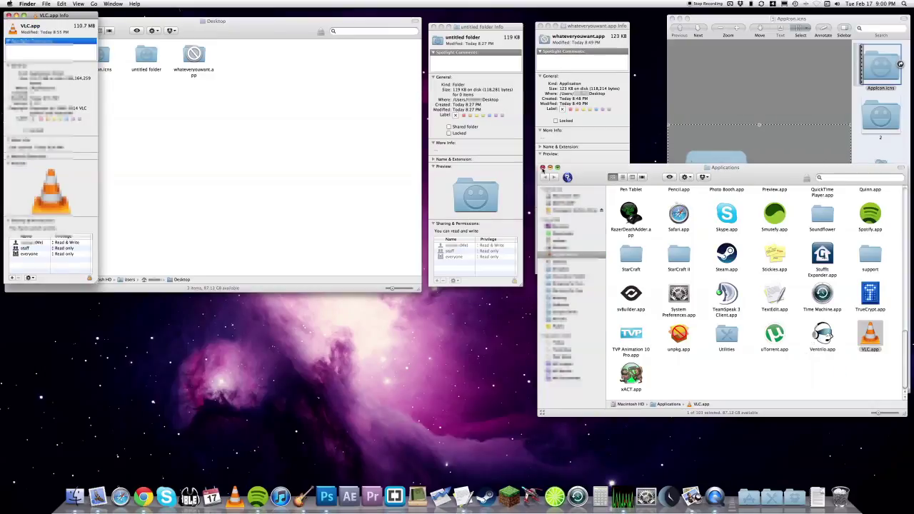
pyautogui.click(542, 167)
pyautogui.moveTo(12, 31); pyautogui.dragTo(441, 157)
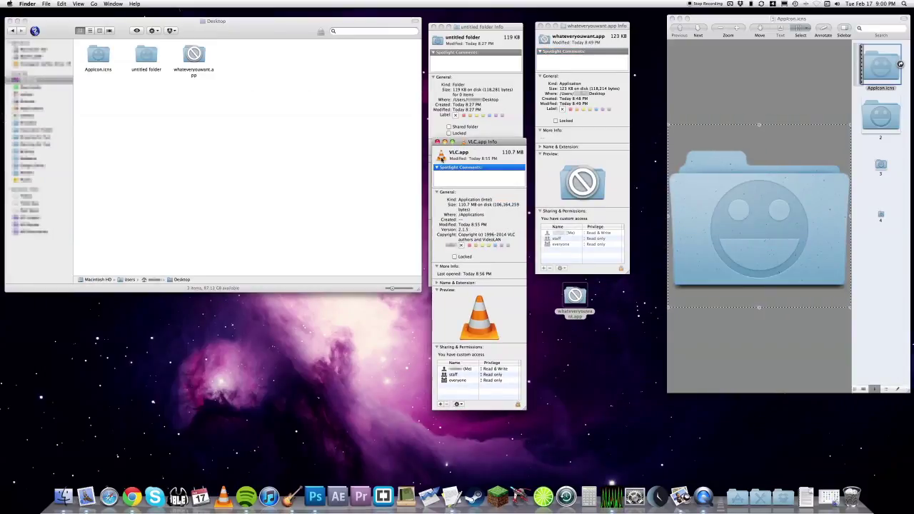
pyautogui.press('super+v')
pyautogui.press('super+w')
# Remove VLC from the Dock, add VLC.app to it again from Applications and launch it
pyautogui.moveTo(223, 496); pyautogui.dragTo(222, 417)
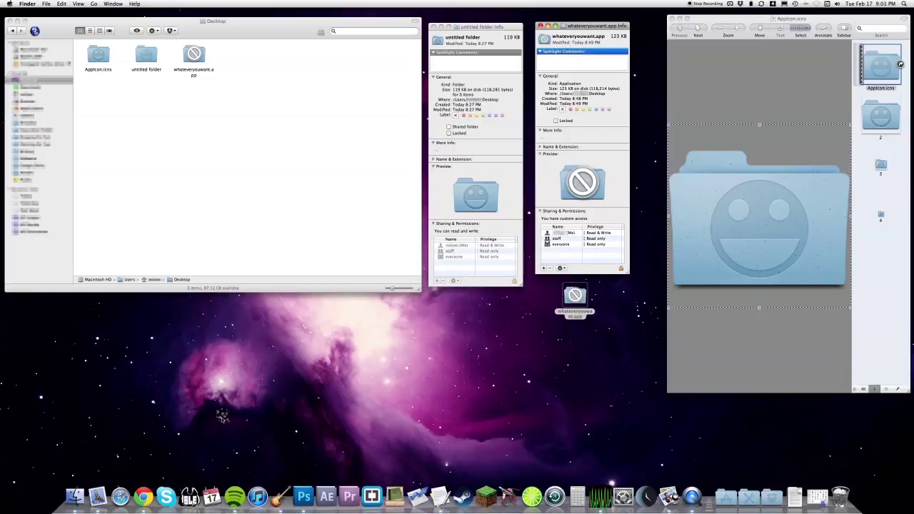
pyautogui.click(816, 496)
pyautogui.moveTo(870, 341); pyautogui.dragTo(715, 494)
pyautogui.click(714, 496)
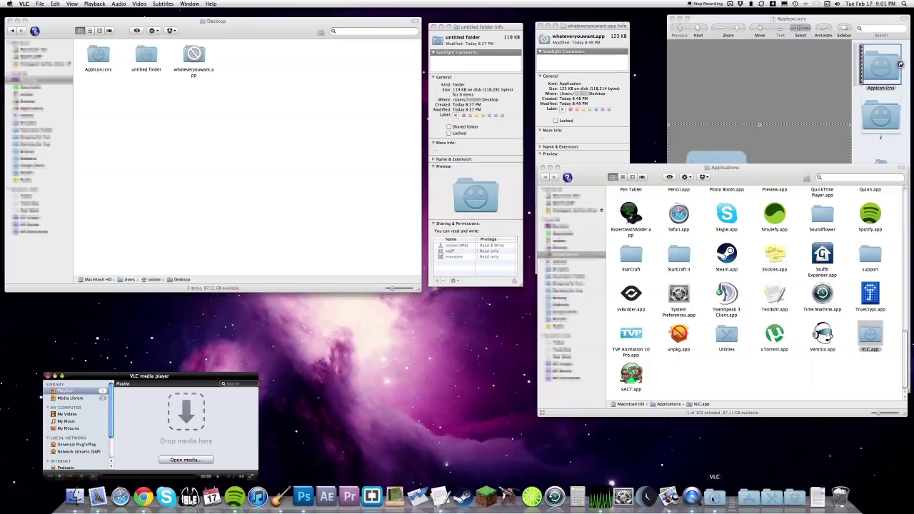
# Open the info for VLC.app, delete its custom icon to restore the original and close the info window
pyautogui.rightClick(871, 341)
pyautogui.click(840, 381)
pyautogui.click(12, 29)
pyautogui.press('Delete')
pyautogui.press('super+w')
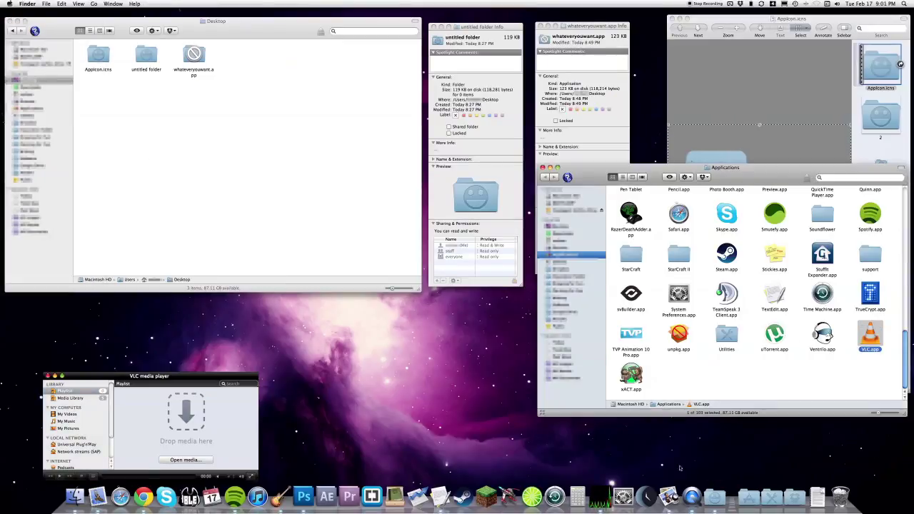
# Quit VLC, add VLC.app to the Dock again, and test it by launching and quitting it
pyautogui.rightClick(714, 496)
pyautogui.click(721, 466)
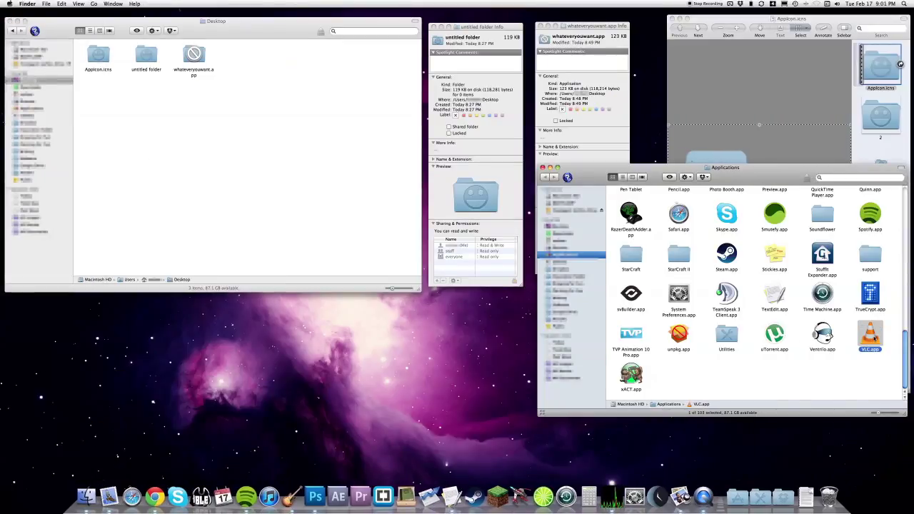
pyautogui.moveTo(874, 338); pyautogui.dragTo(233, 496)
pyautogui.click(232, 497)
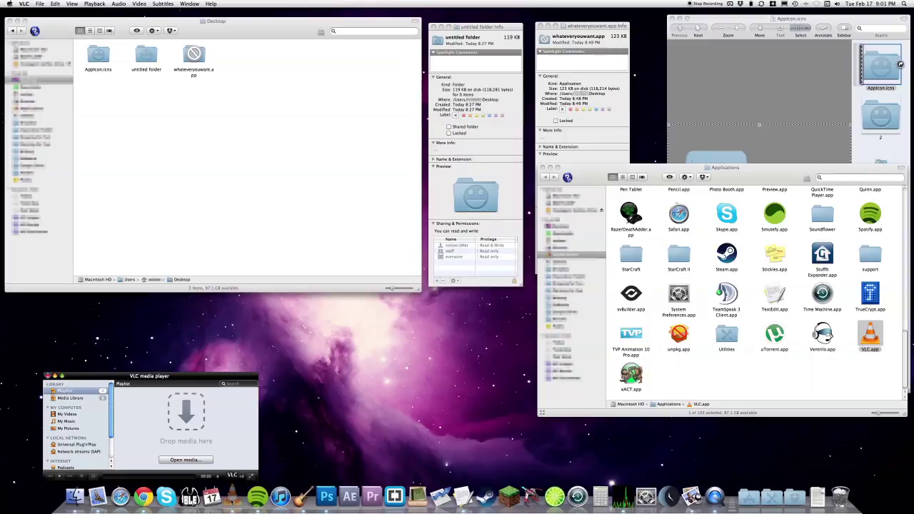
pyautogui.rightClick(233, 497)
pyautogui.click(240, 467)
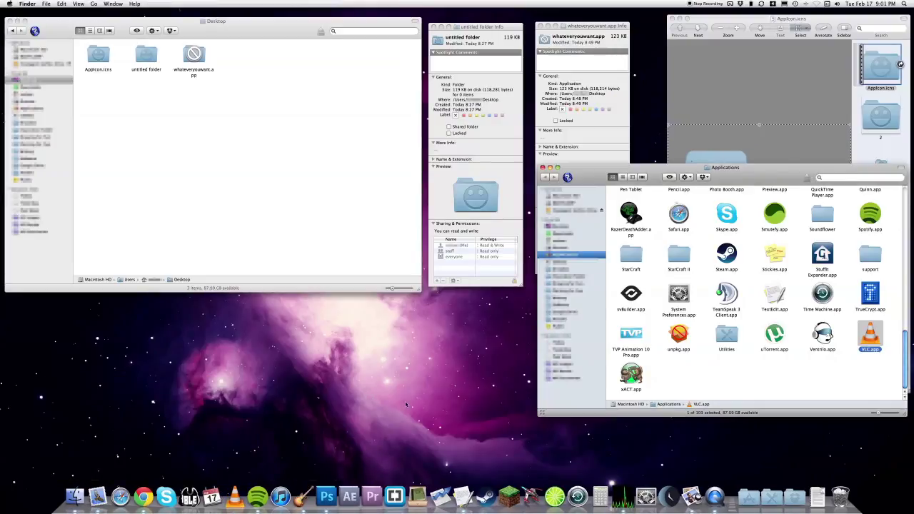